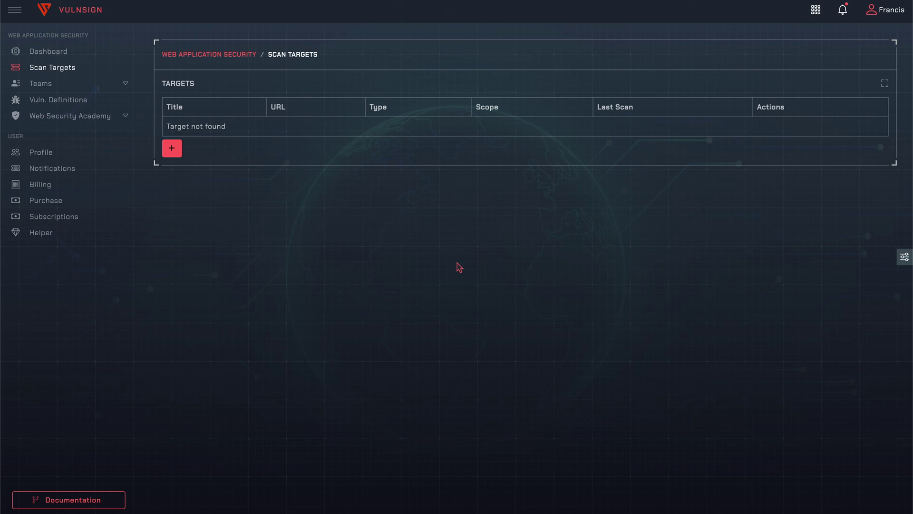
Create and save a new scan target of type Acunetix Acuart for testphp.vulnweb.com.
click(172, 148)
click(419, 104)
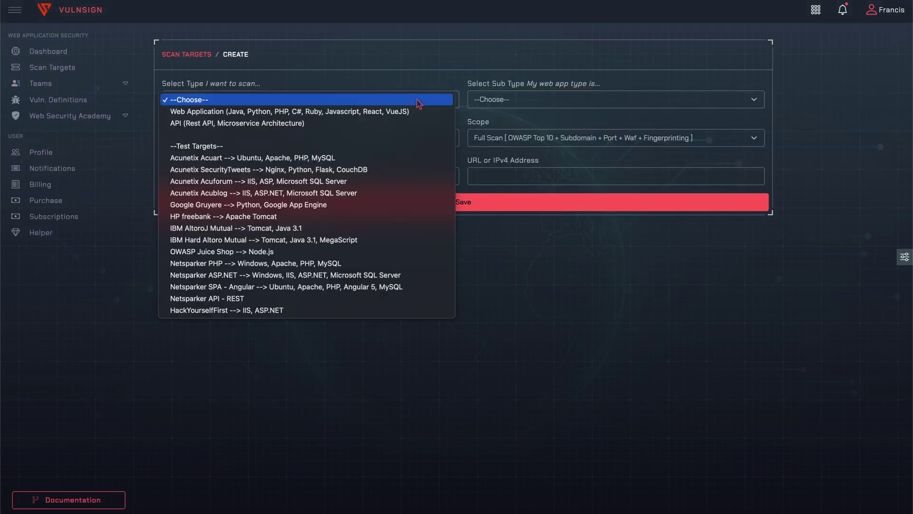
click(423, 158)
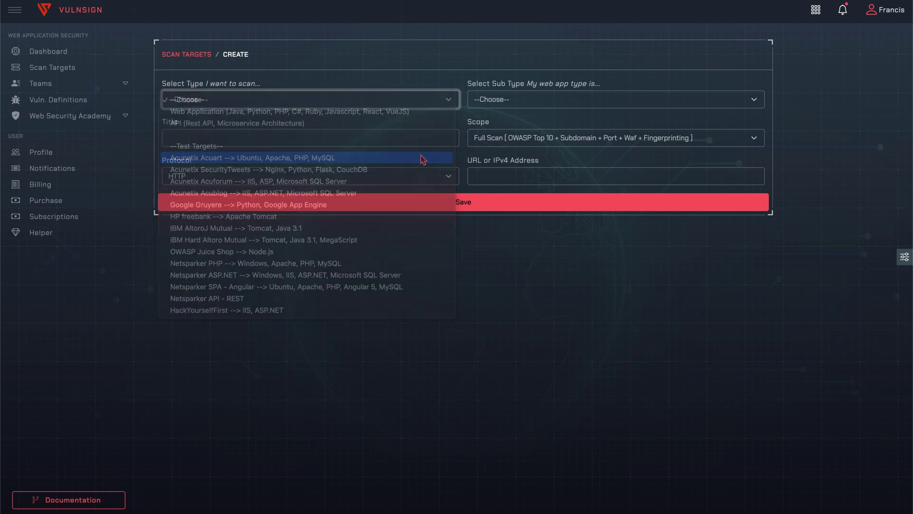
click(491, 205)
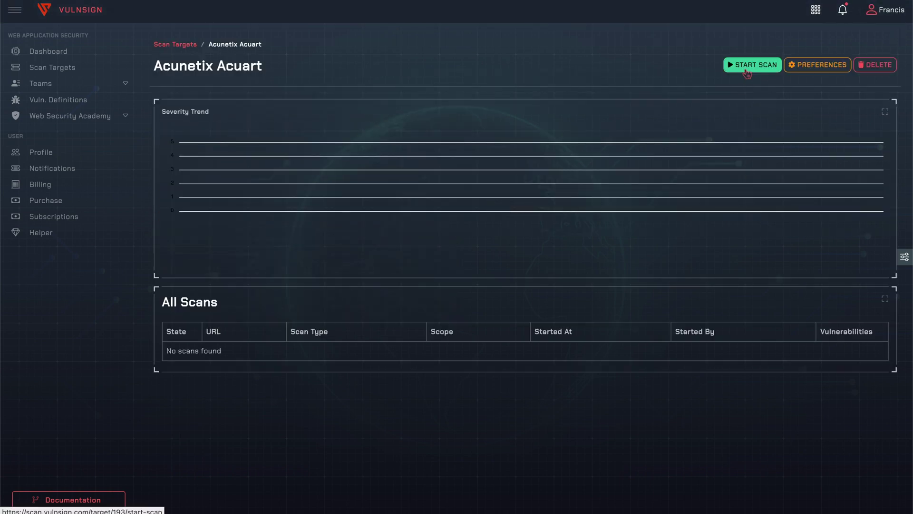
Set the target's scan configuration to Fast speed, Minimize False Negatives accuracy and 19 concurrent connections.
click(806, 70)
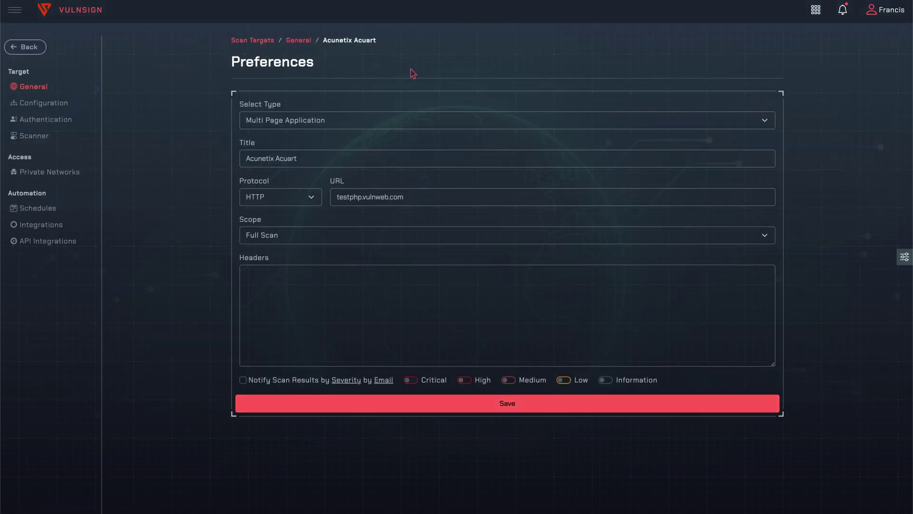
click(47, 102)
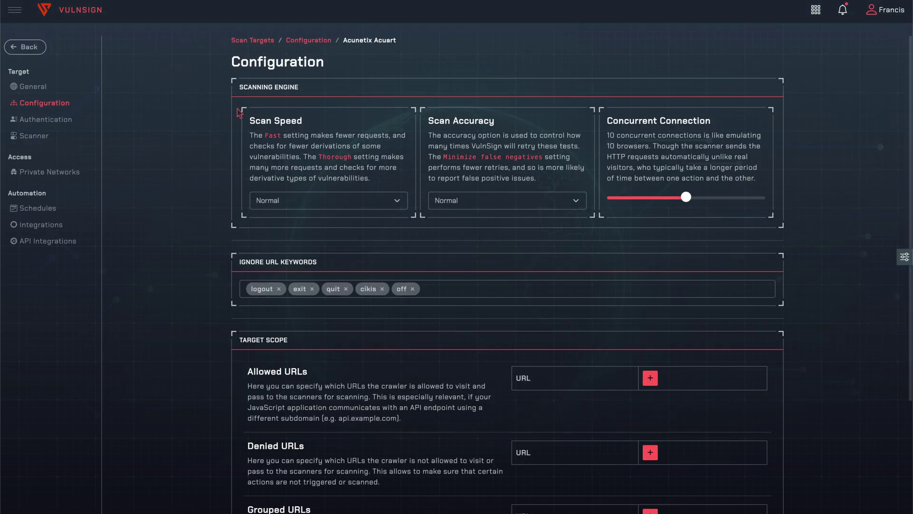
click(335, 208)
click(332, 189)
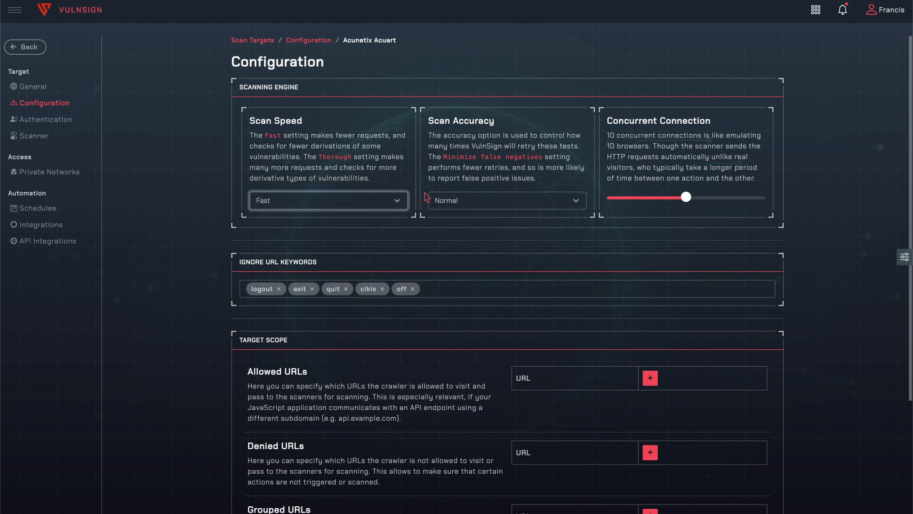
click(483, 201)
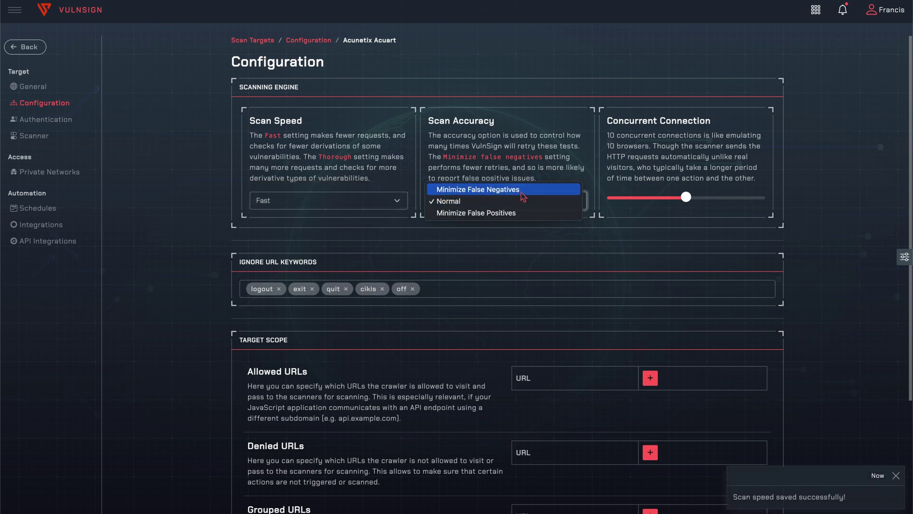
click(523, 195)
drag(686, 197, 759, 198)
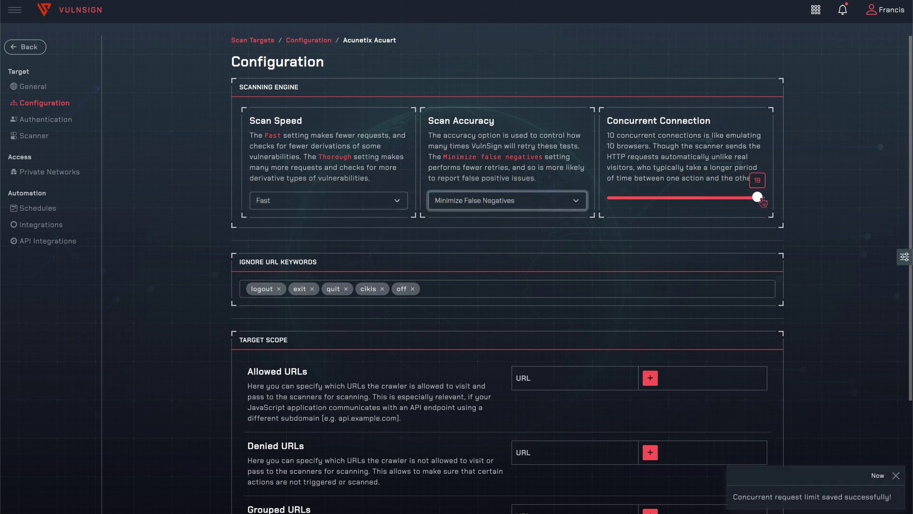
click(29, 21)
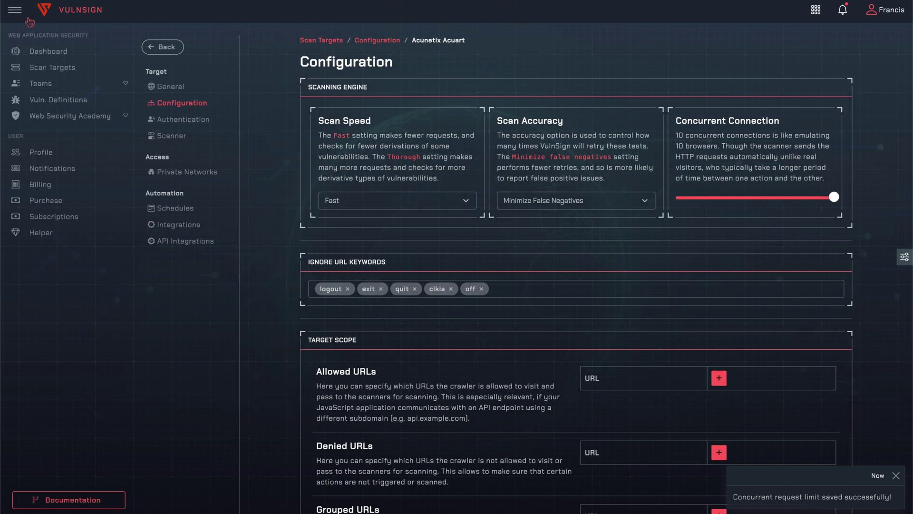
Launch Scan #2023 on the Acunetix Acuart row of the Scan Targets list.
click(76, 69)
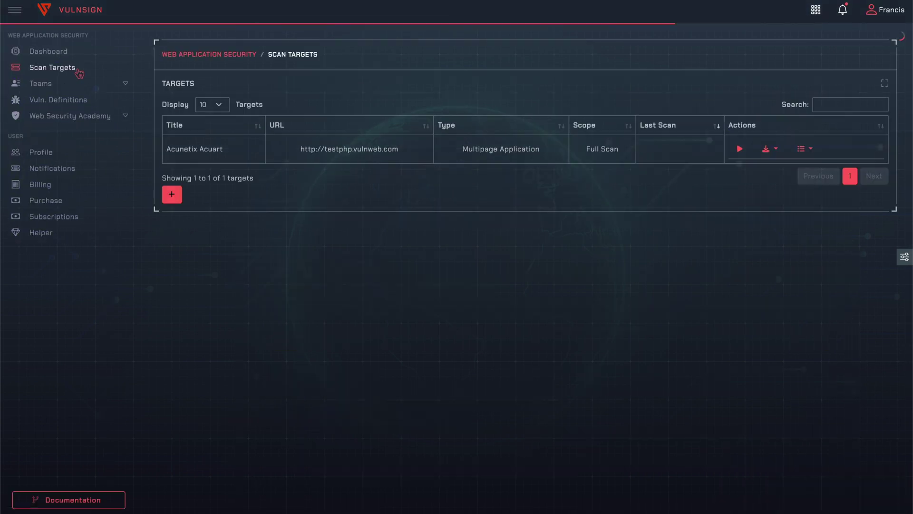
click(741, 150)
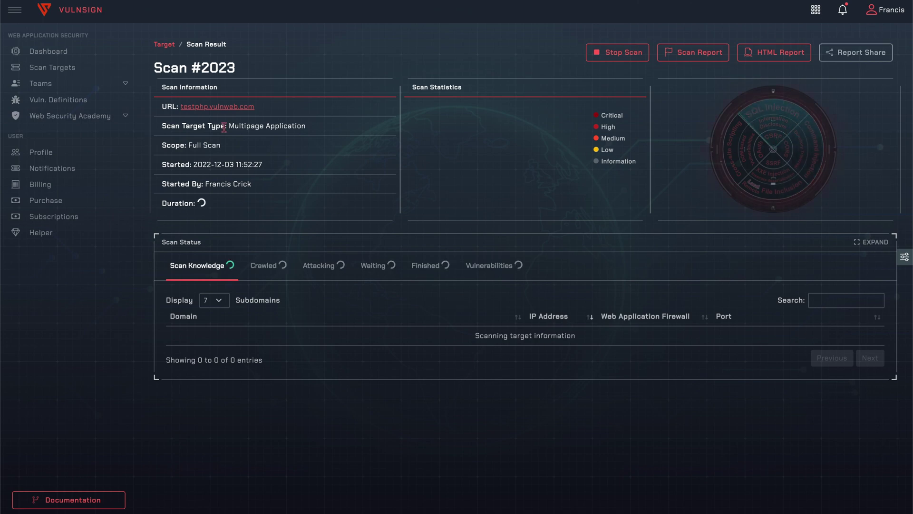
mouse_move(197, 69)
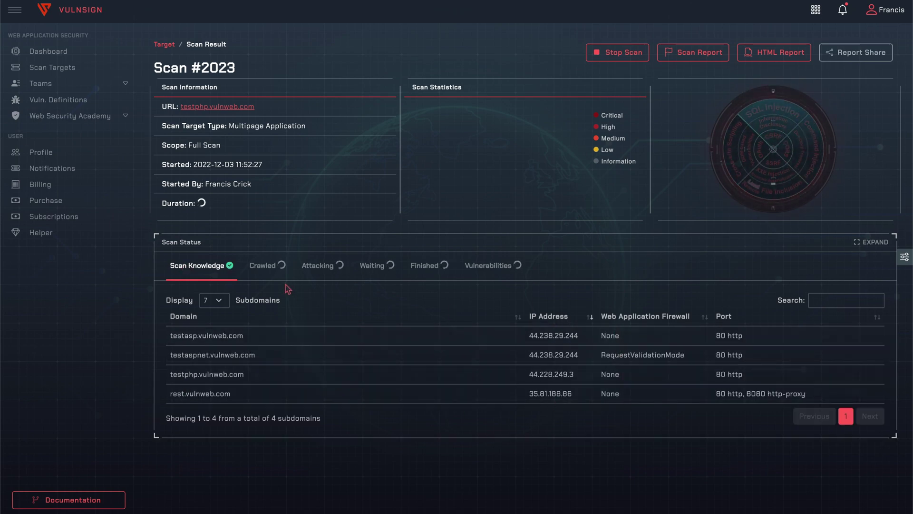
Browse the 92 crawled links on pages 3–5 and back to 1, then show the Attacking URLs.
click(264, 265)
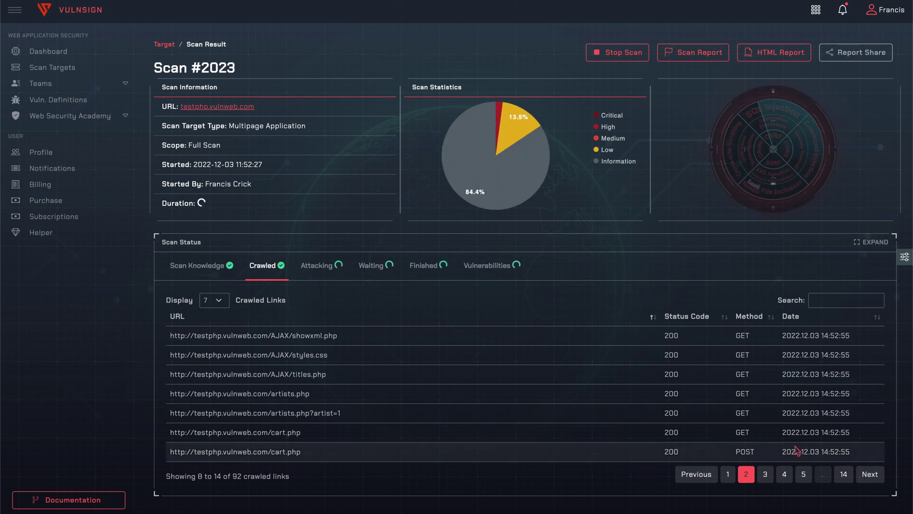
click(767, 474)
click(788, 474)
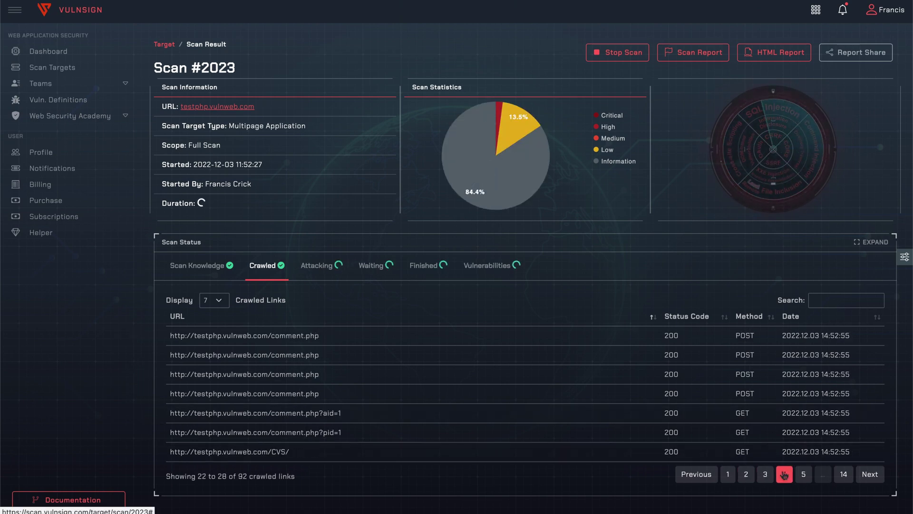
click(804, 474)
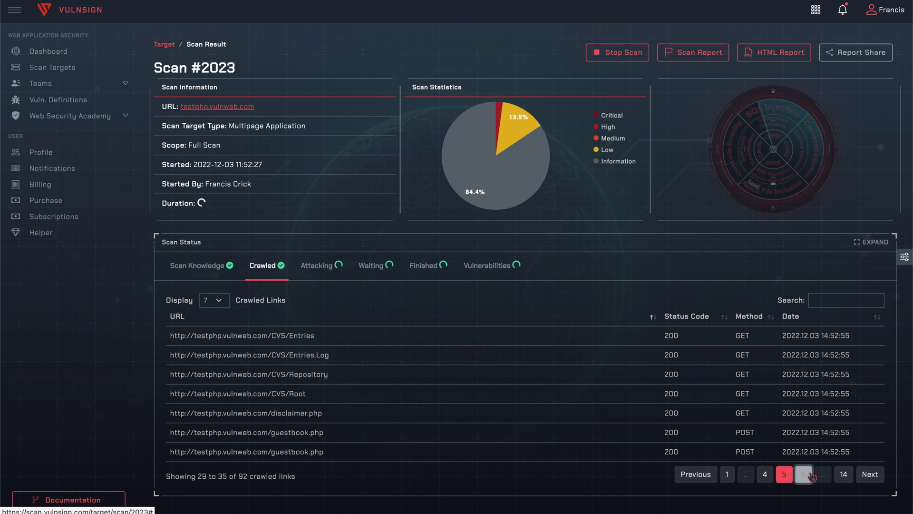
click(732, 476)
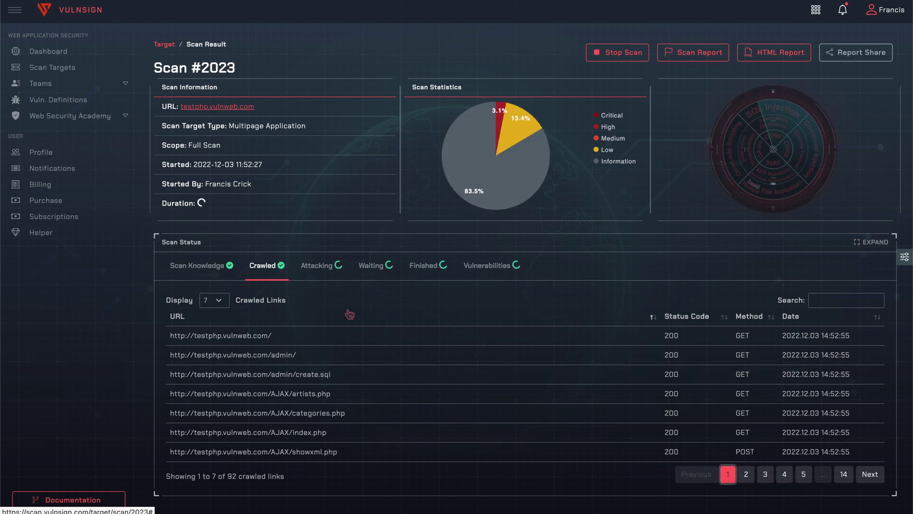
click(307, 275)
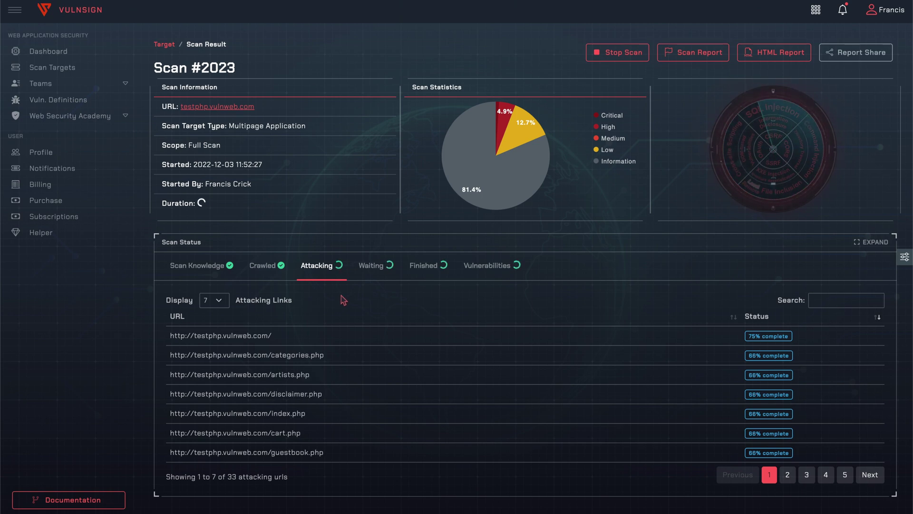
Check the Waiting, Finished and Attacking URL lists, then show the 113 vulnerabilities found.
click(370, 275)
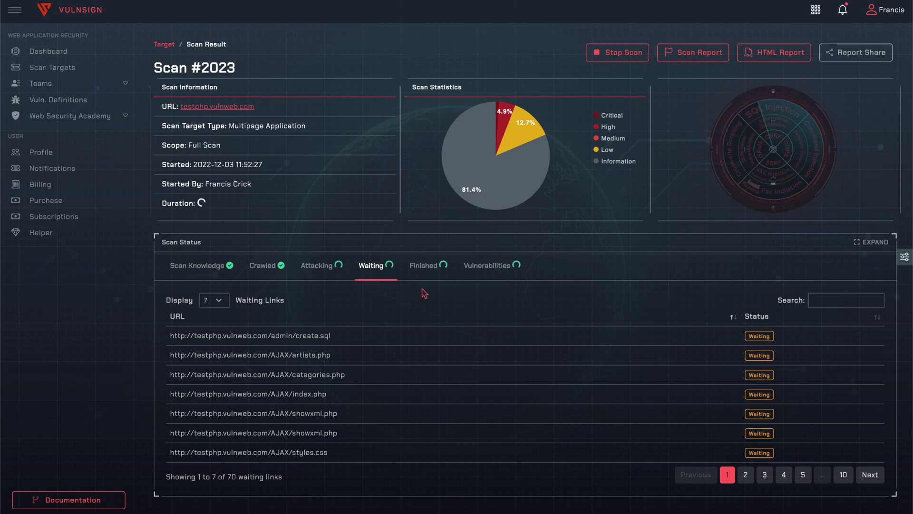
click(424, 280)
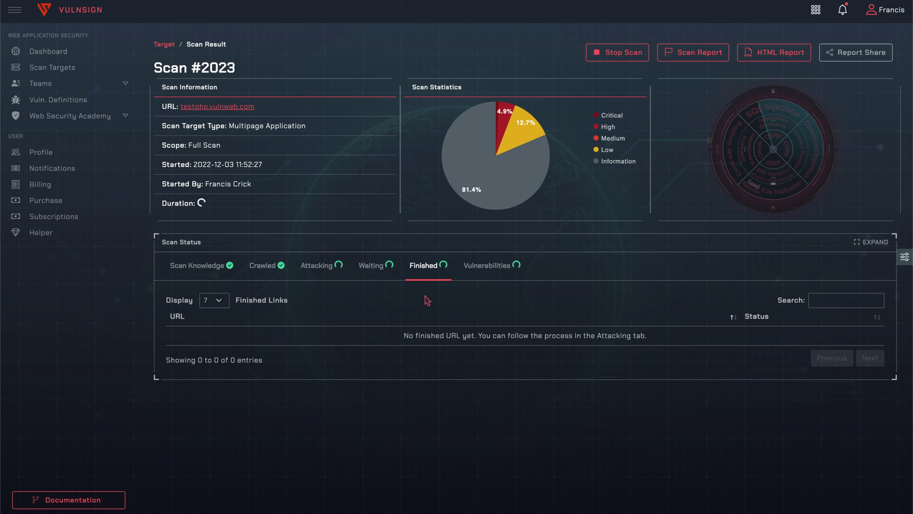
click(324, 279)
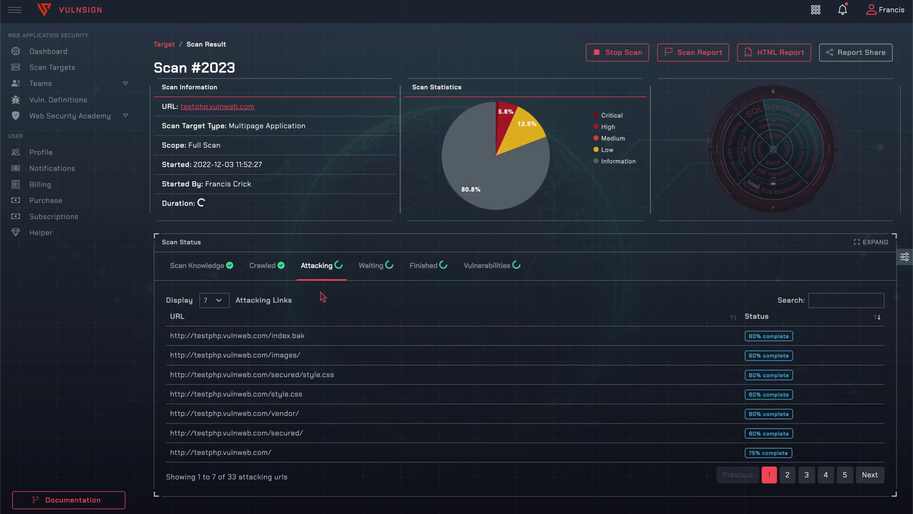
click(490, 272)
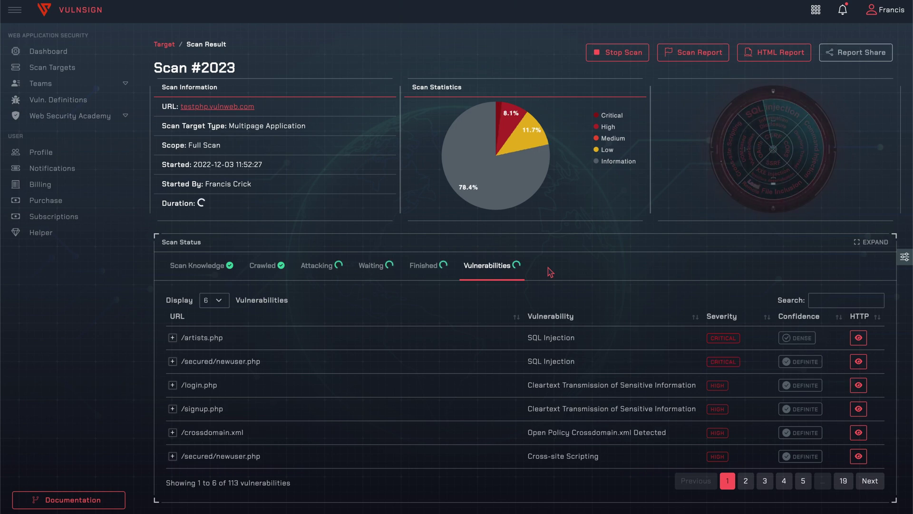
Glance at the Finished links, then return to the 25 URLs still under attack.
click(428, 271)
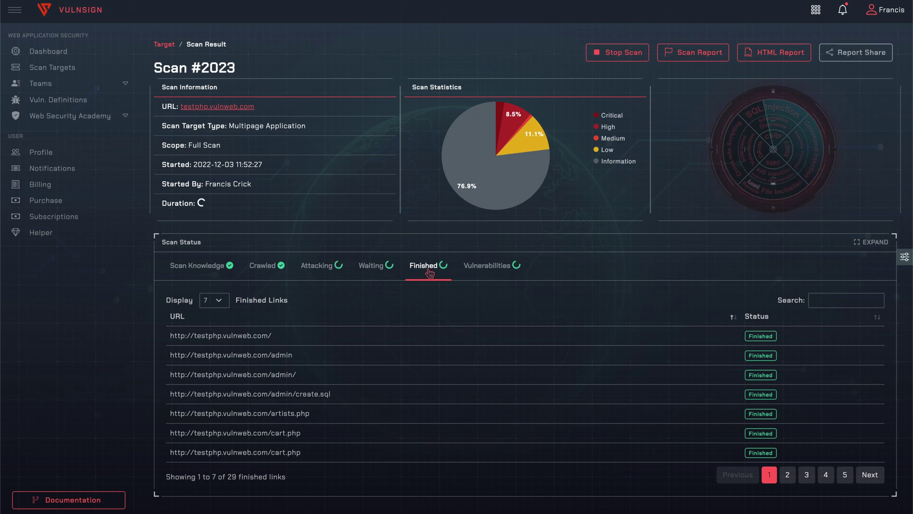
click(319, 271)
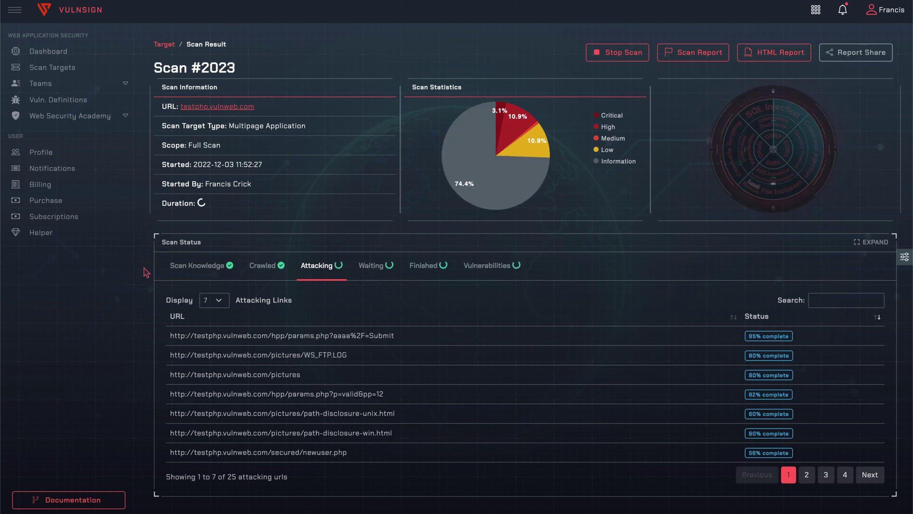
Check the Waiting and Finished lists, read the pie-chart counts of the 146 vulnerabilities, then revisit Finished links.
click(376, 274)
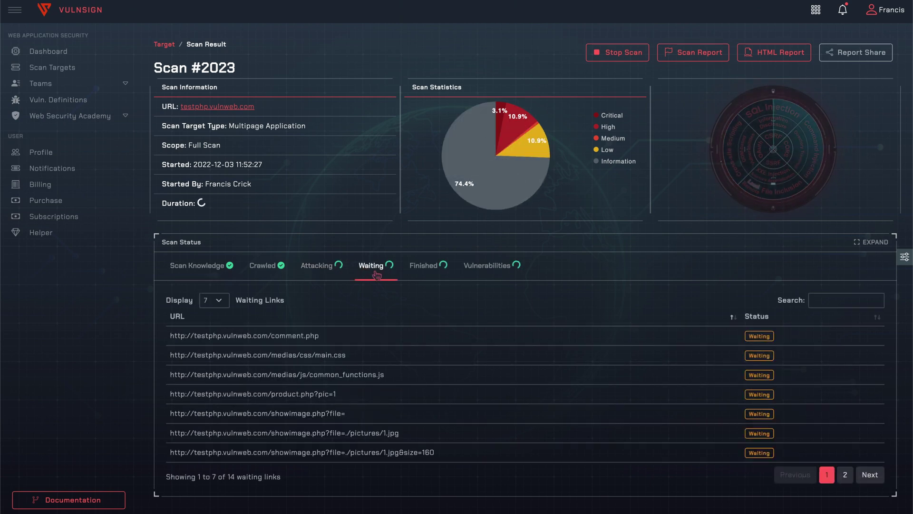
click(420, 275)
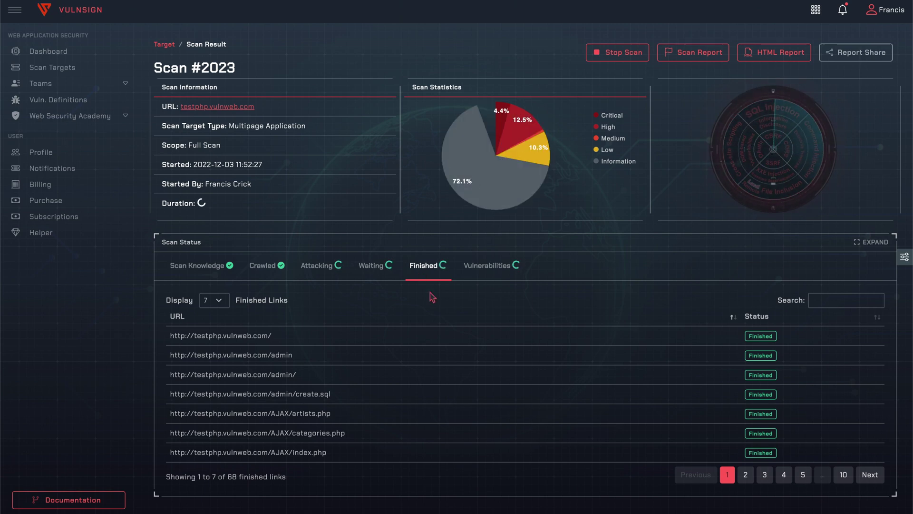
click(494, 280)
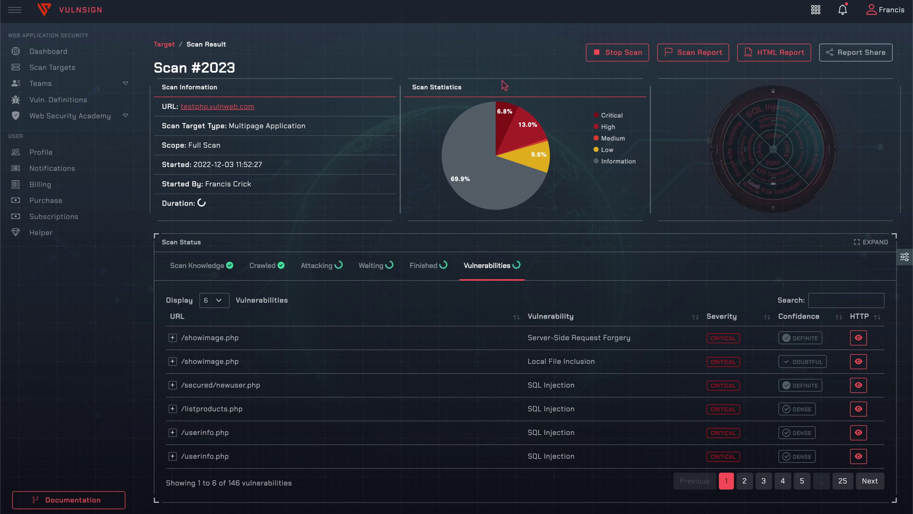
mouse_move(507, 119)
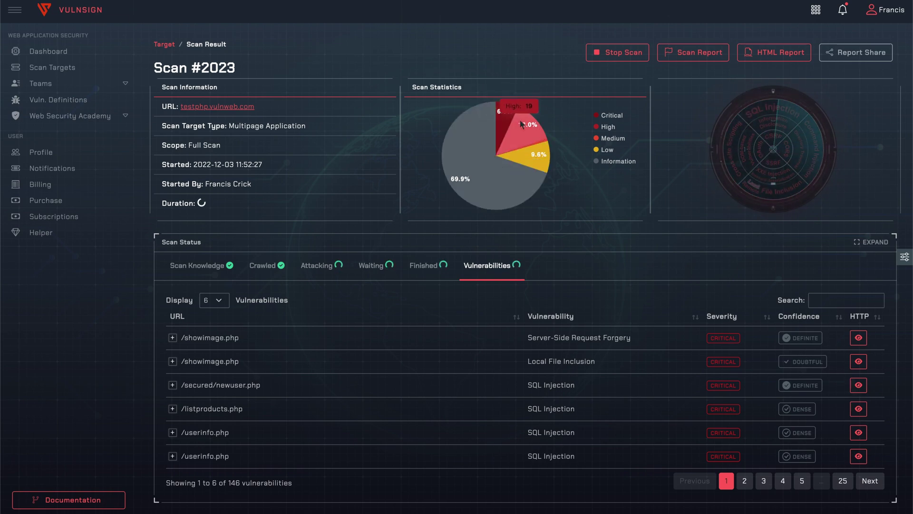
mouse_move(538, 144)
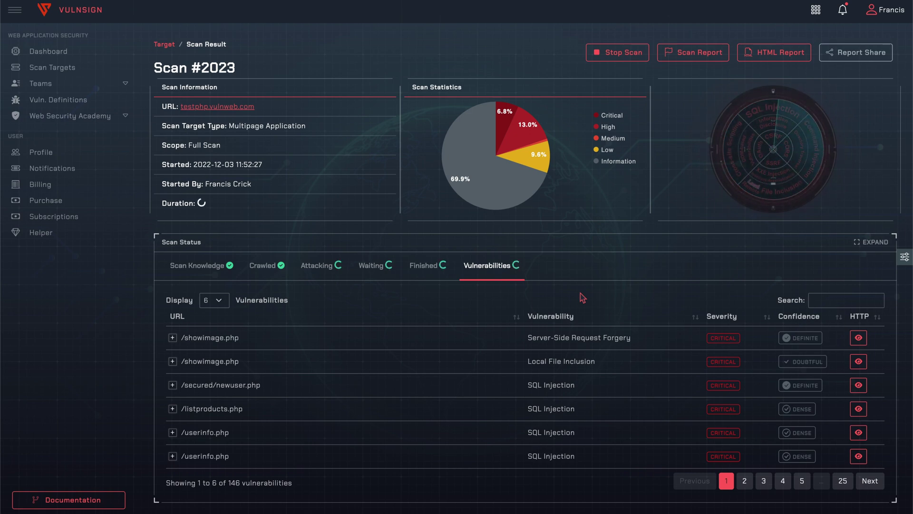
click(423, 279)
Cycle through the Waiting, Attacking, Finished and Vulnerabilities lists until the scan completes at 00:05:13.
click(373, 279)
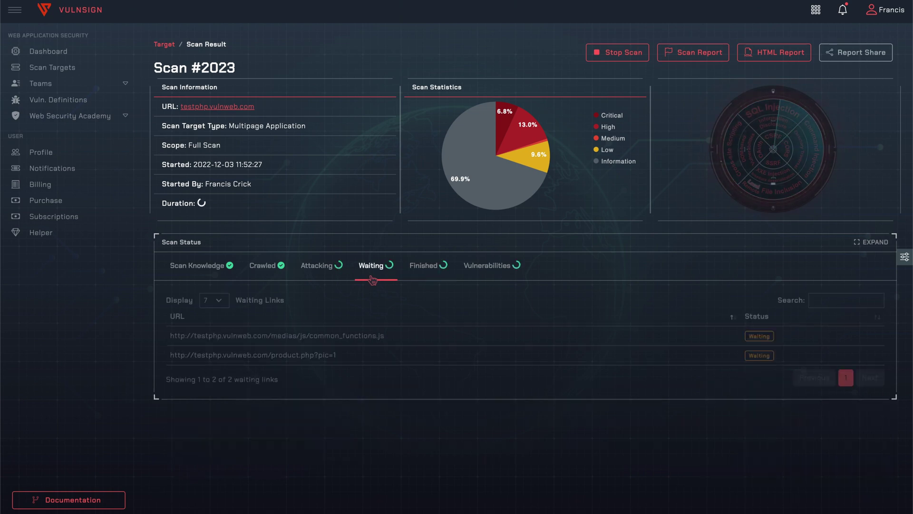
click(324, 284)
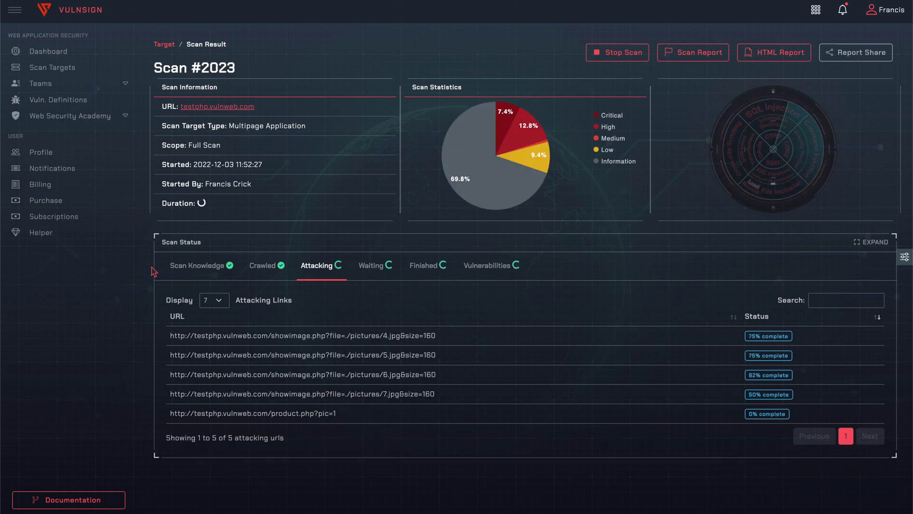
click(374, 273)
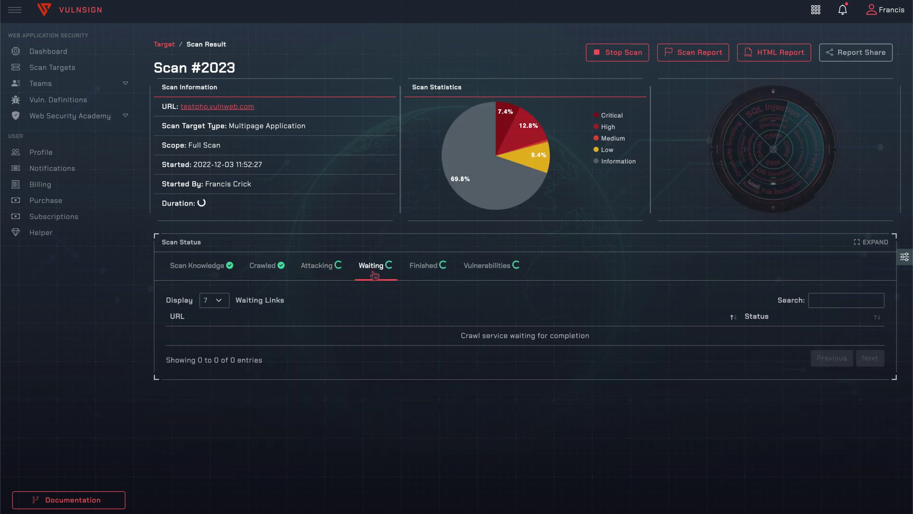
click(426, 274)
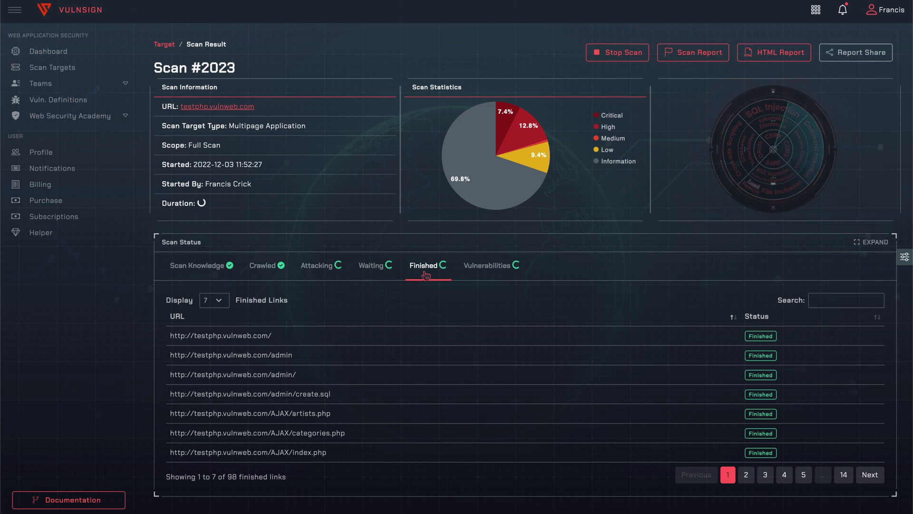
click(486, 276)
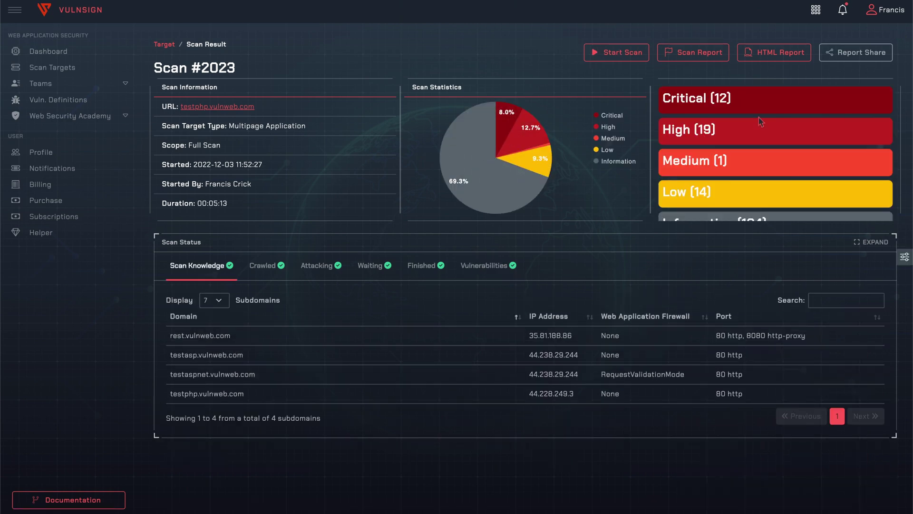
Review the completed scan's Crawled, Attacking, Waiting and 103 Finished lists, then open its 150 vulnerabilities.
scroll(820, 150, down, 2)
scroll(821, 149, up, 2)
click(285, 270)
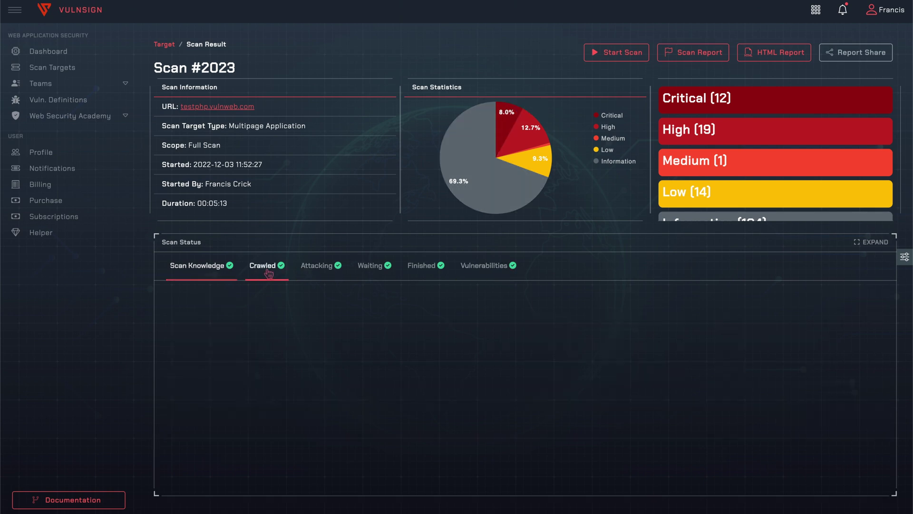
click(321, 276)
click(380, 277)
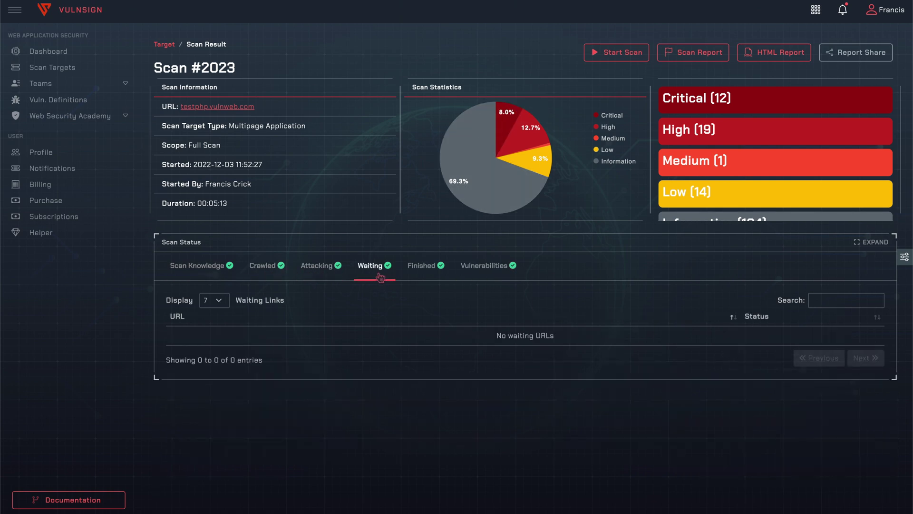
click(427, 277)
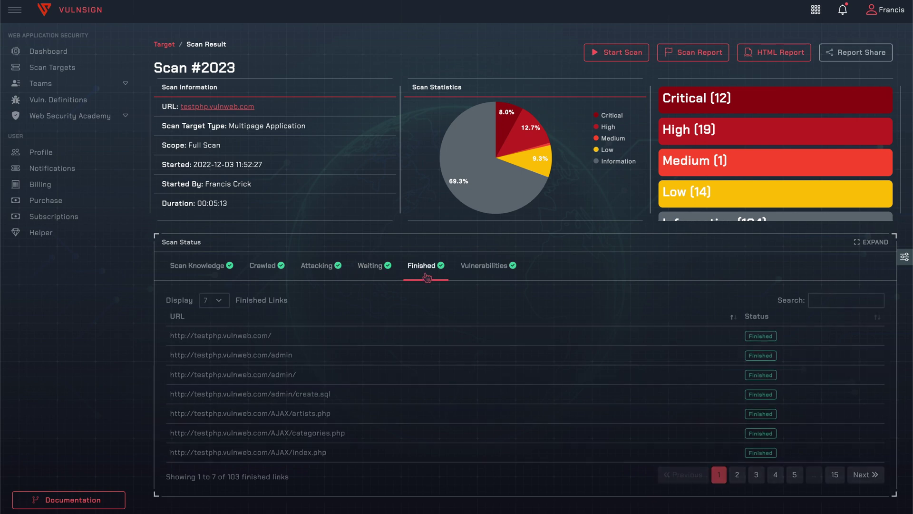
click(490, 277)
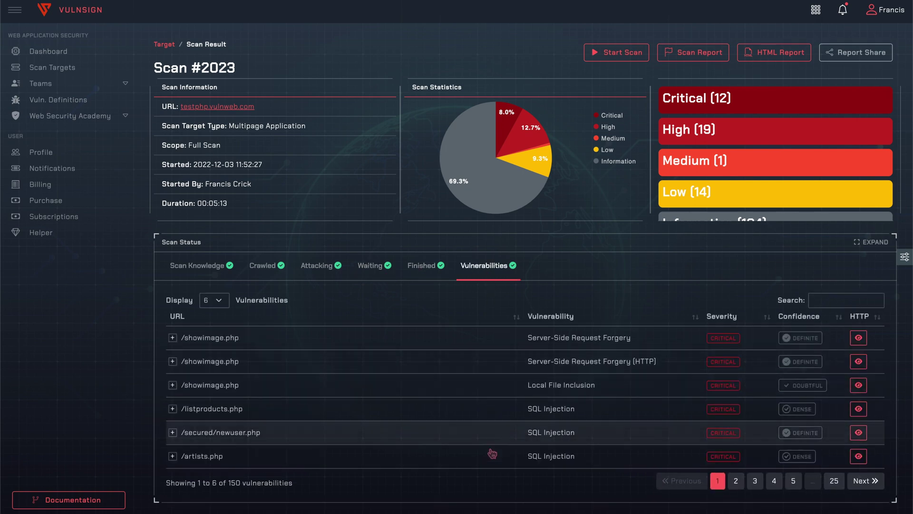
Page through vulnerabilities 7–12 and 13–18, then return to the first six.
click(736, 481)
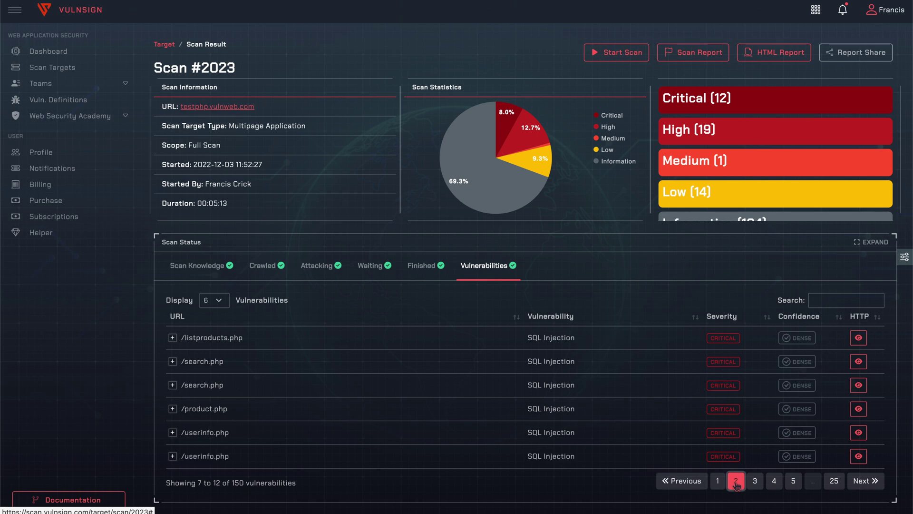
click(755, 481)
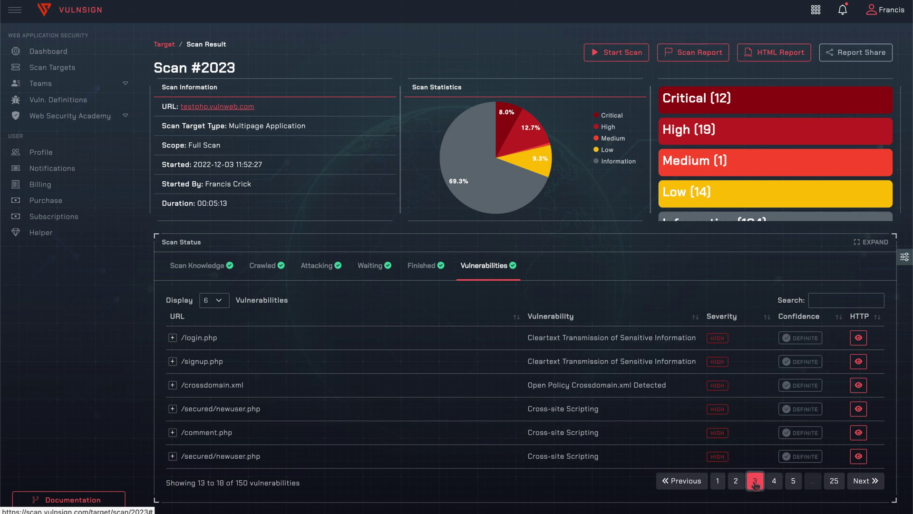
click(721, 482)
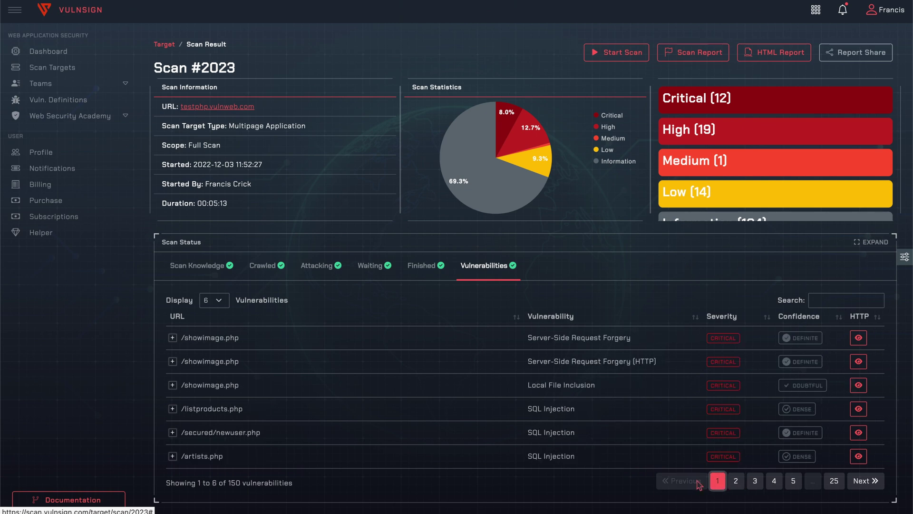
click(255, 343)
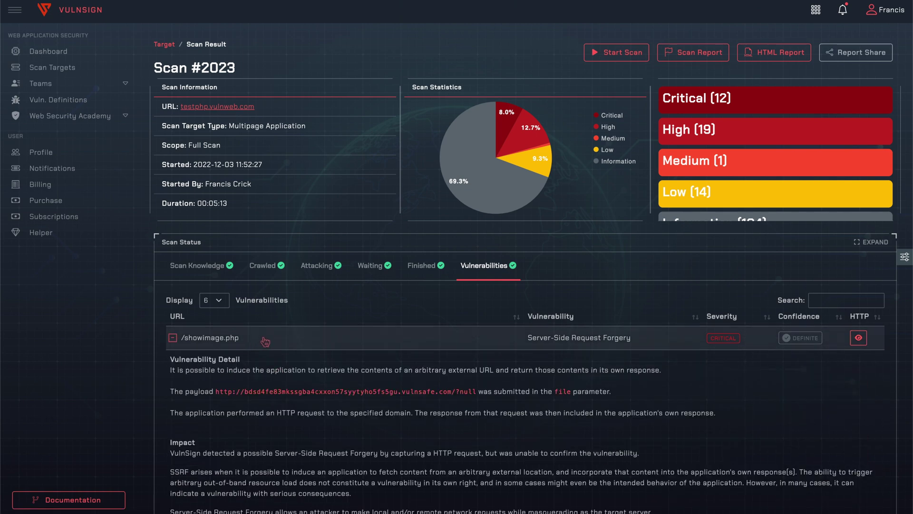
scroll(265, 341, down, 2)
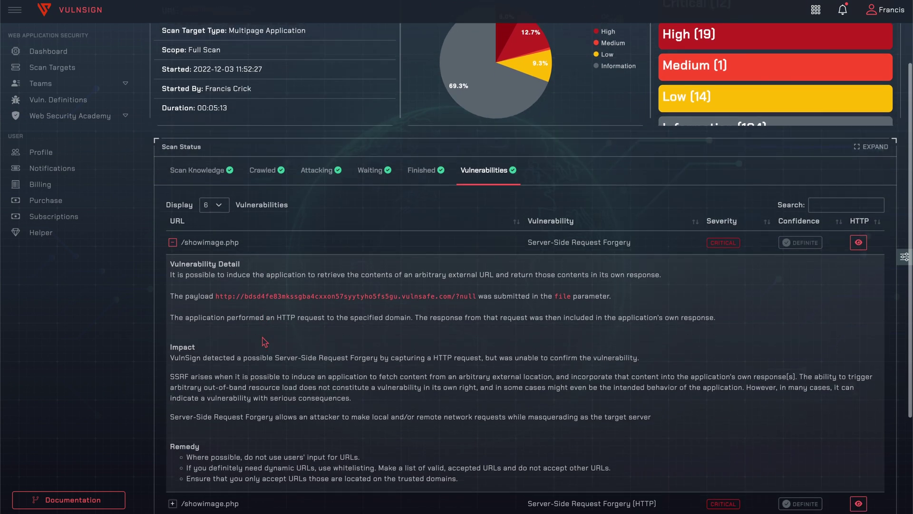
scroll(265, 341, up, 1)
click(265, 298)
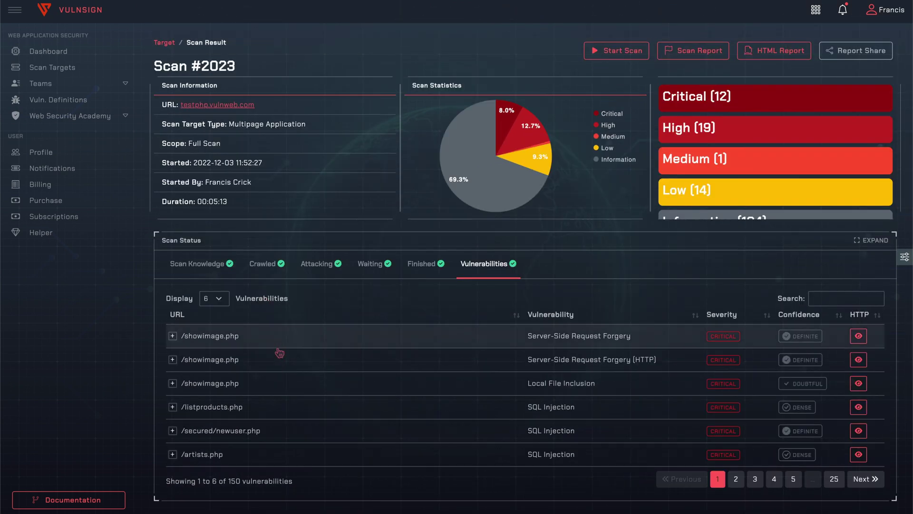
click(274, 384)
scroll(274, 386, down, 1)
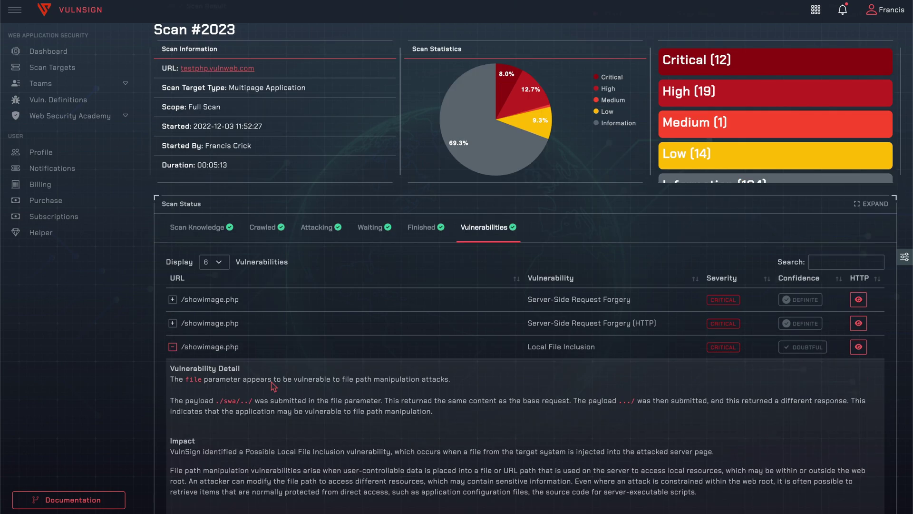
click(265, 349)
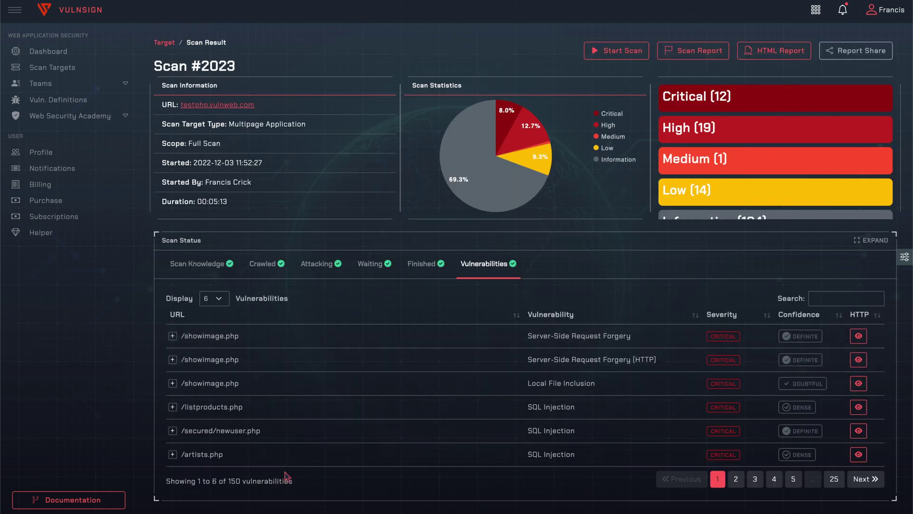
click(270, 458)
scroll(270, 460, down, 1)
scroll(311, 461, down, 5)
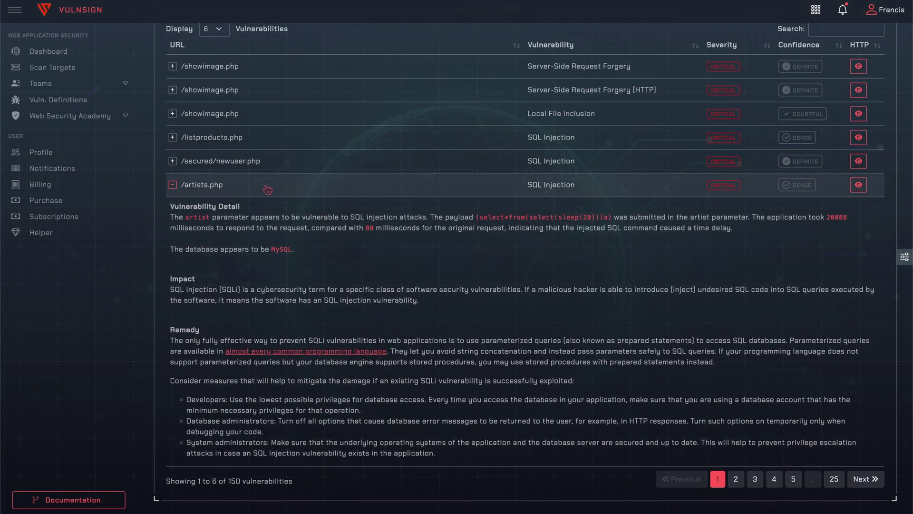
click(269, 189)
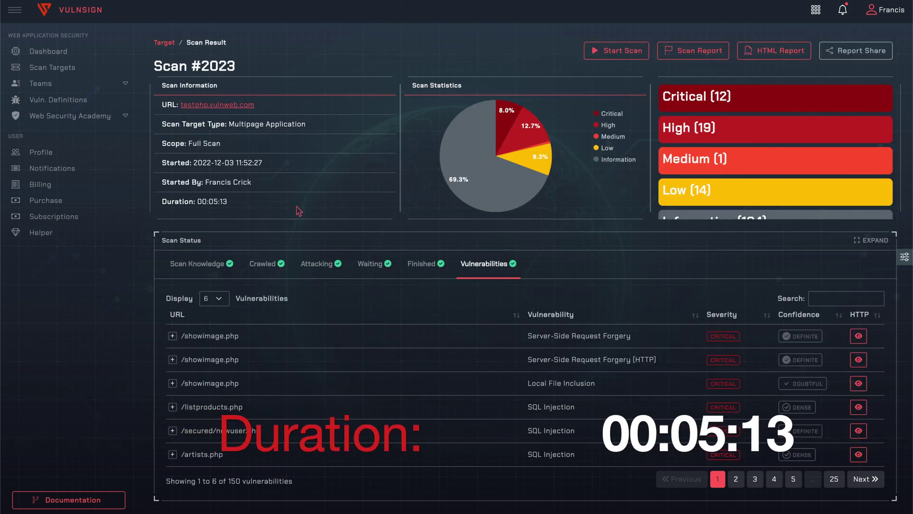